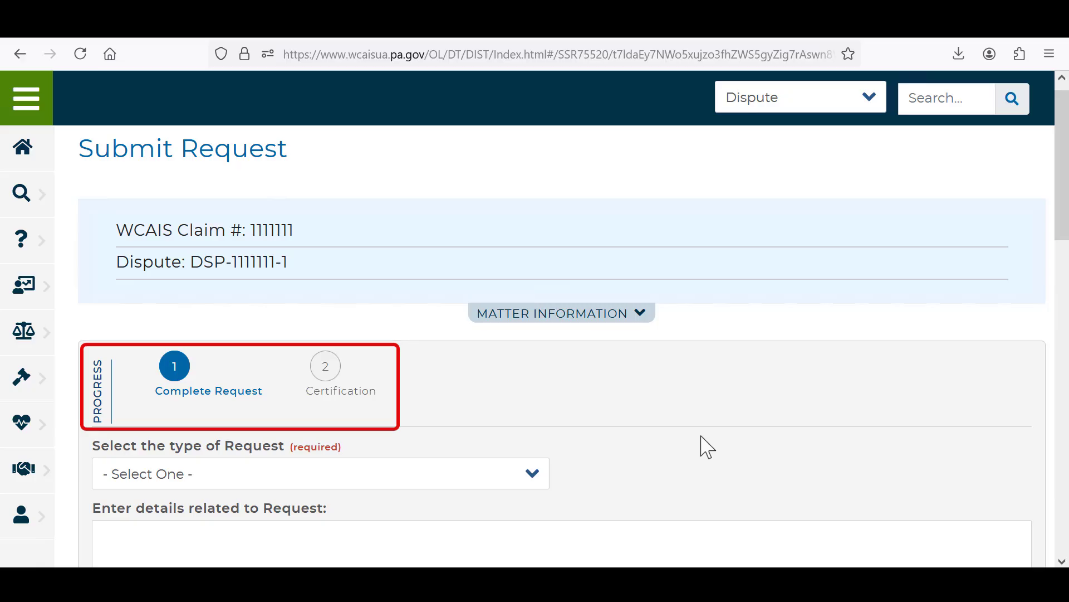
# Step: Choose Continuance Request as the request type and open the calendar for the date the need for the request arose
pyautogui.click(498, 487)
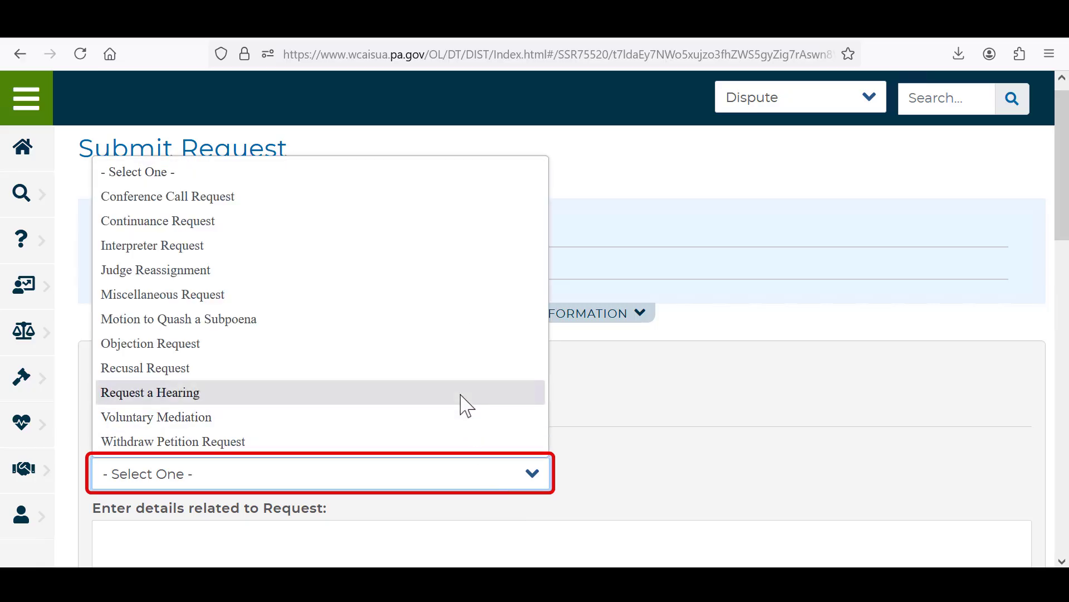
pyautogui.click(444, 229)
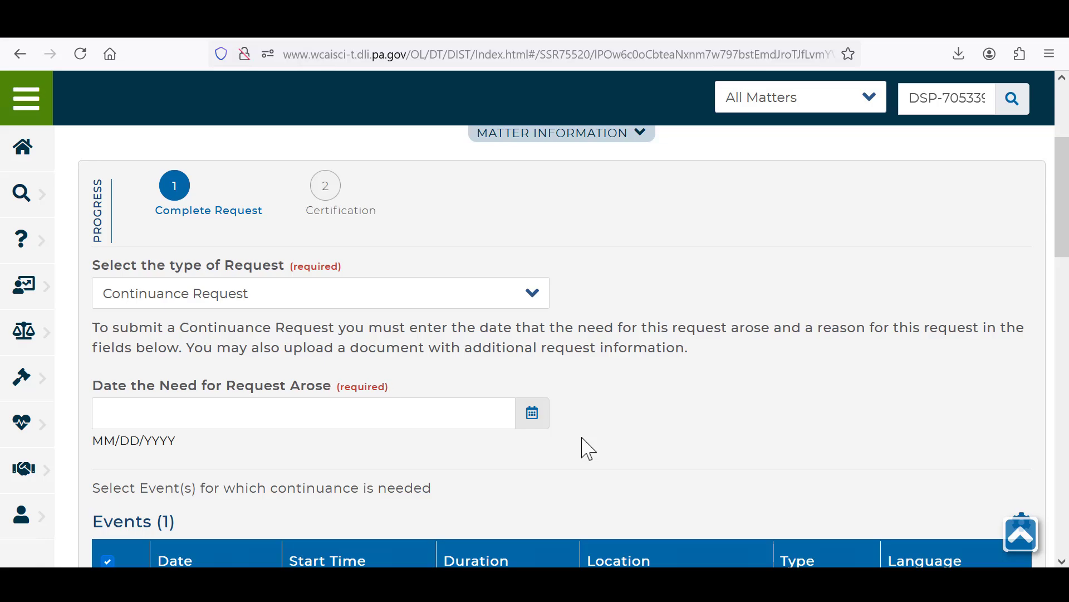
pyautogui.click(534, 417)
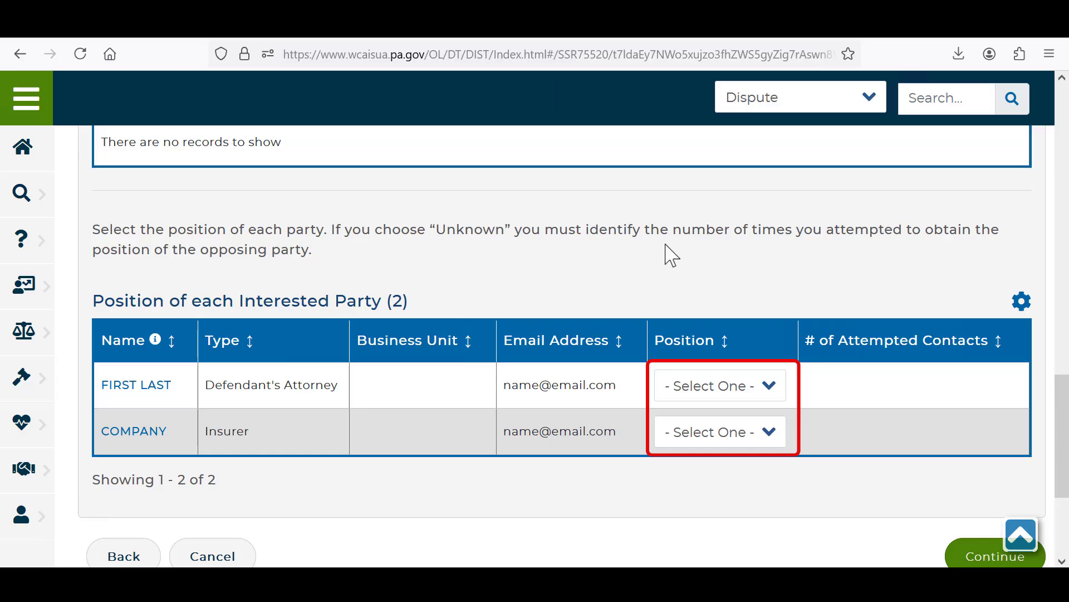
# Step: Set the defendant's attorney's position to Not Opposed and the insurer's to Unknown with 3 attempted contacts, and continue to Certification
pyautogui.click(775, 387)
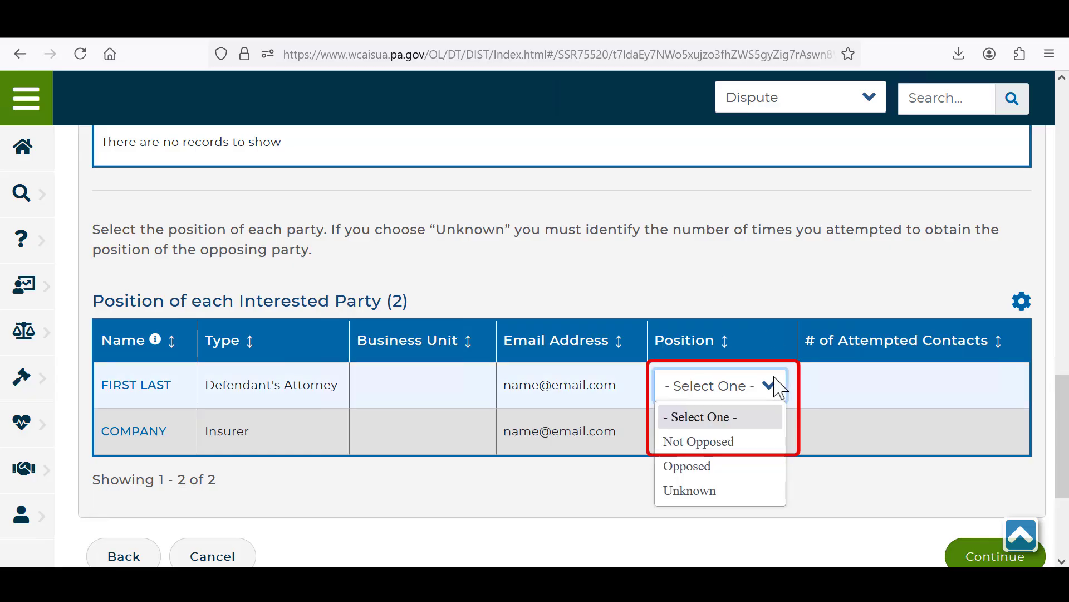
pyautogui.click(736, 444)
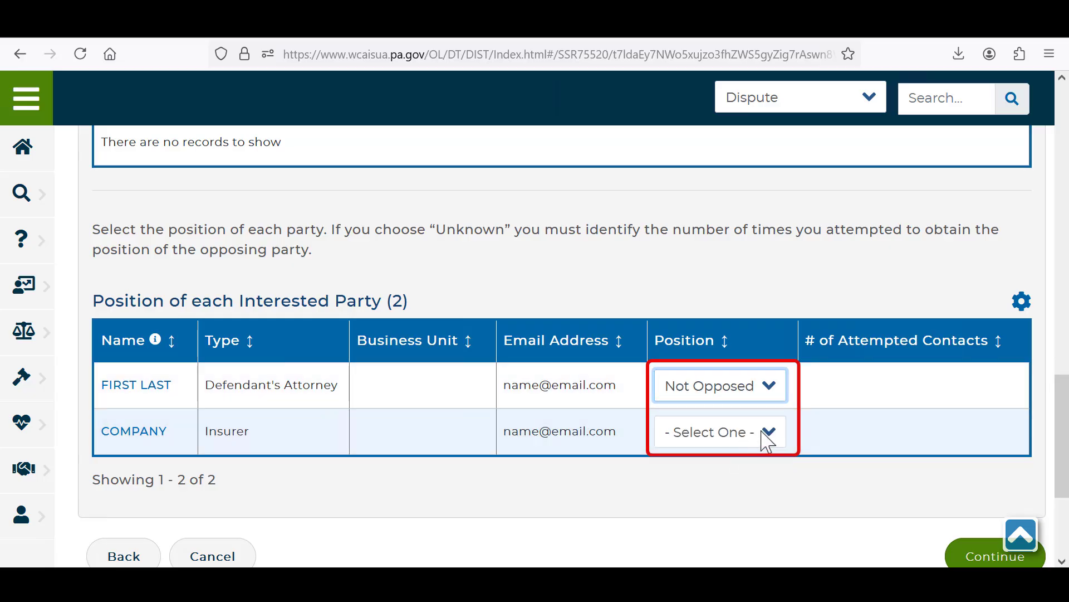
pyautogui.click(764, 433)
pyautogui.click(705, 539)
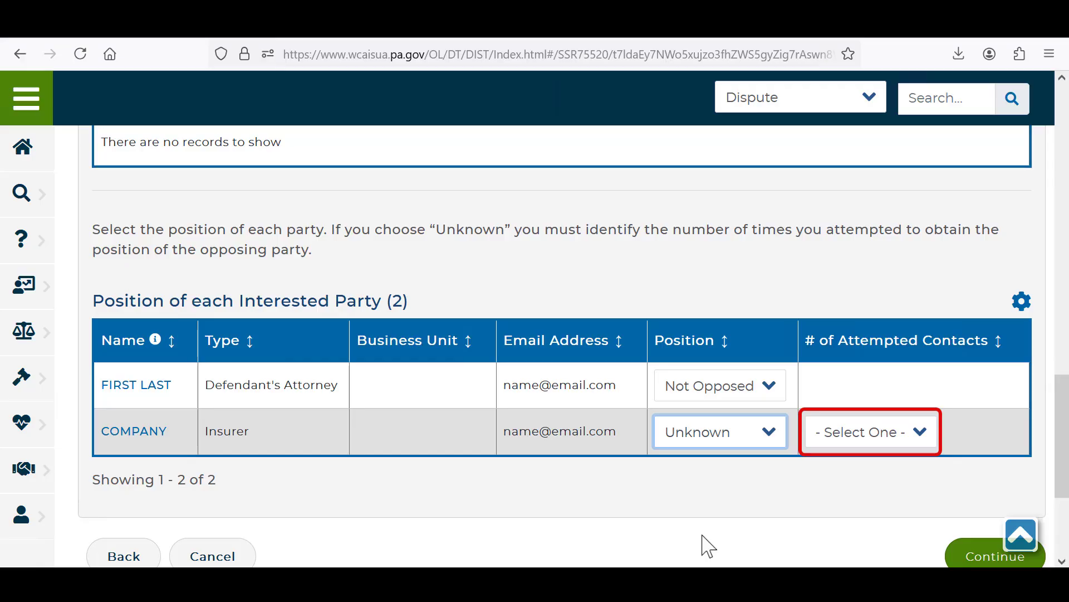
pyautogui.click(932, 448)
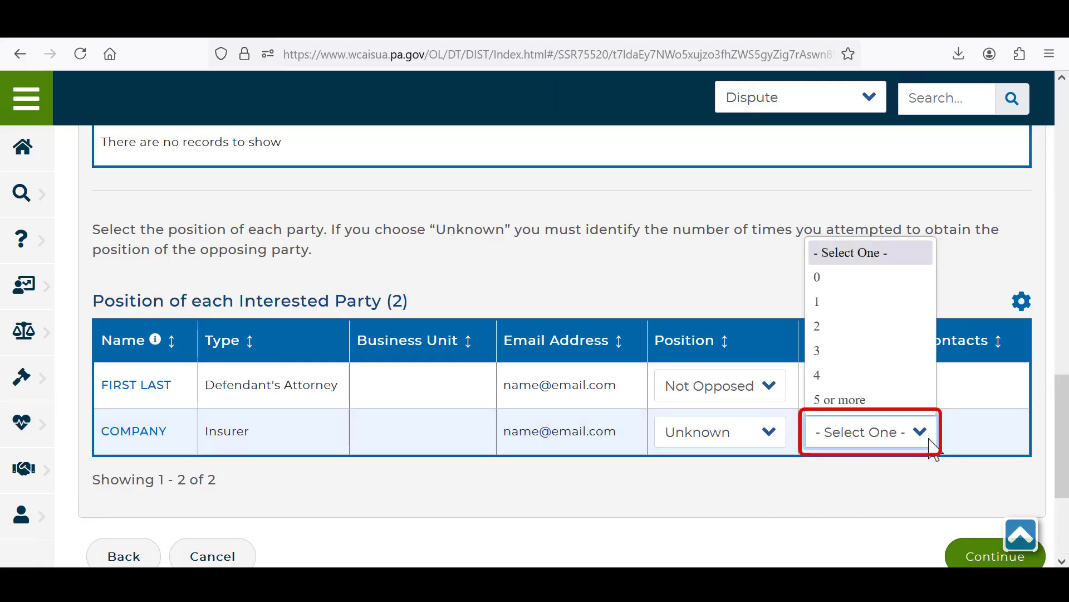
pyautogui.click(886, 357)
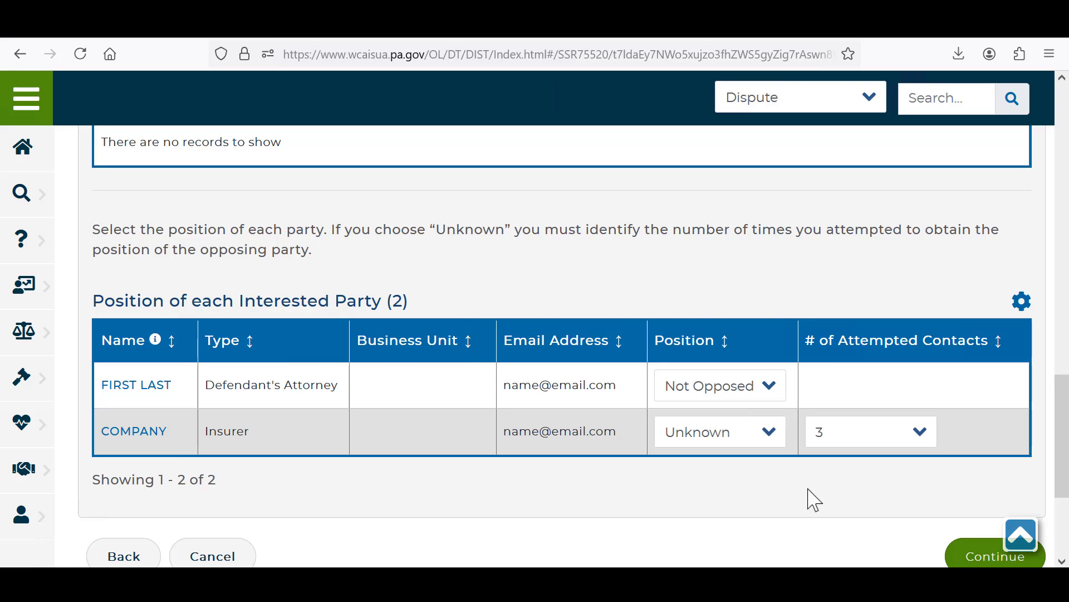
pyautogui.scroll(-3, 813, 500)
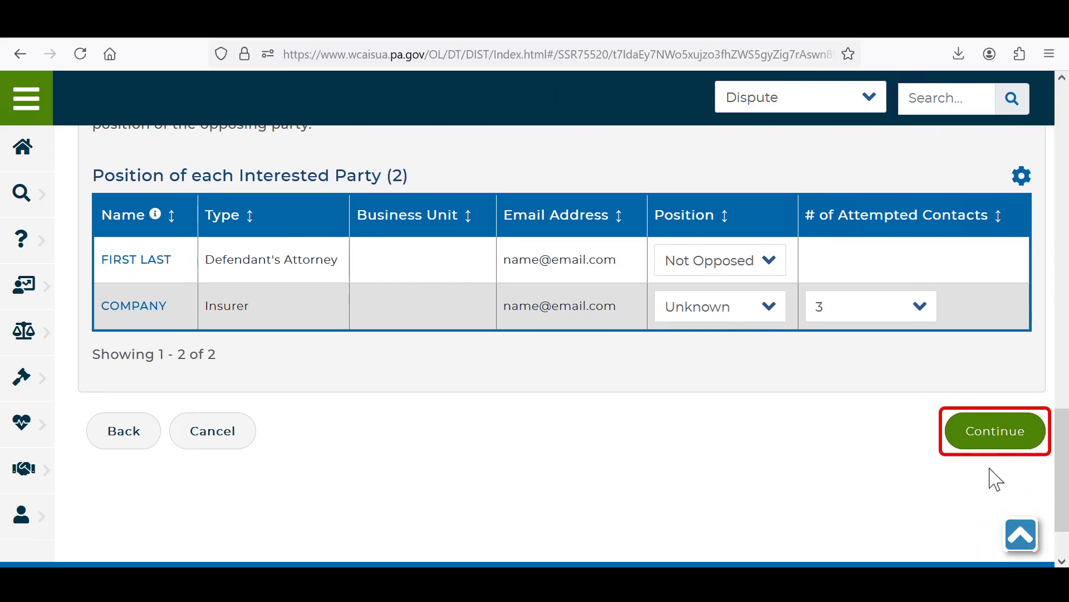
pyautogui.click(997, 448)
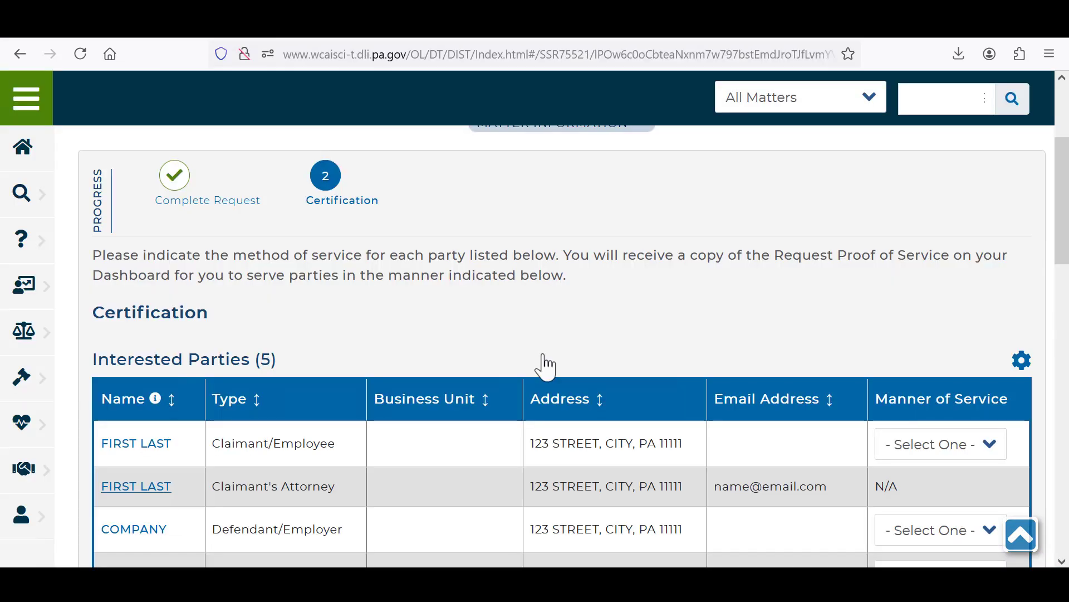
# Step: Set the manner of service to In Person for the claimant/employee and E-Mail for the defendant/employer
pyautogui.scroll(-3, 545, 364)
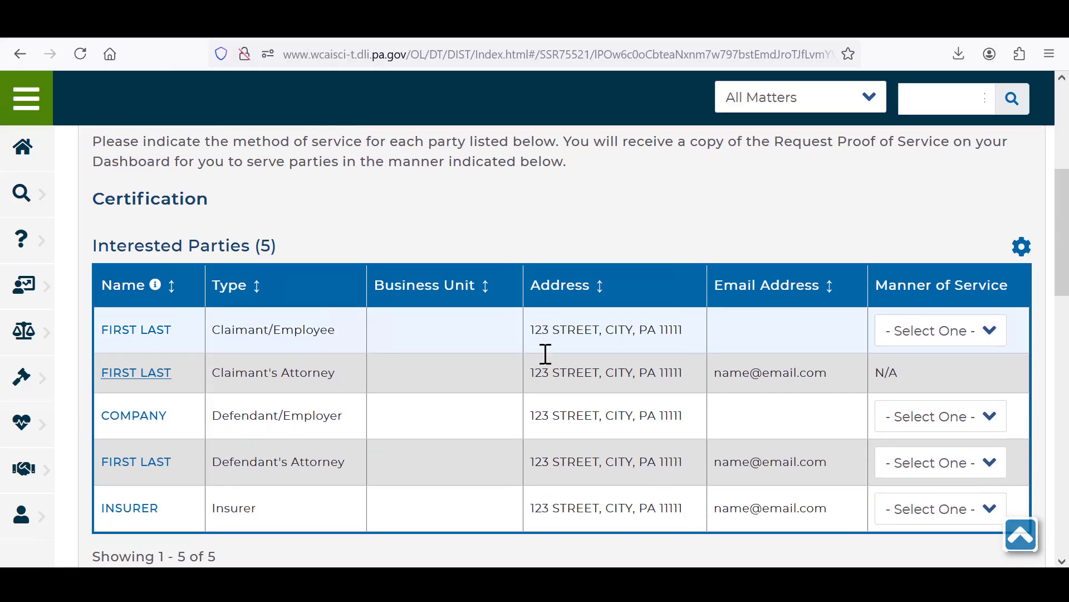
pyautogui.scroll(-1, 545, 353)
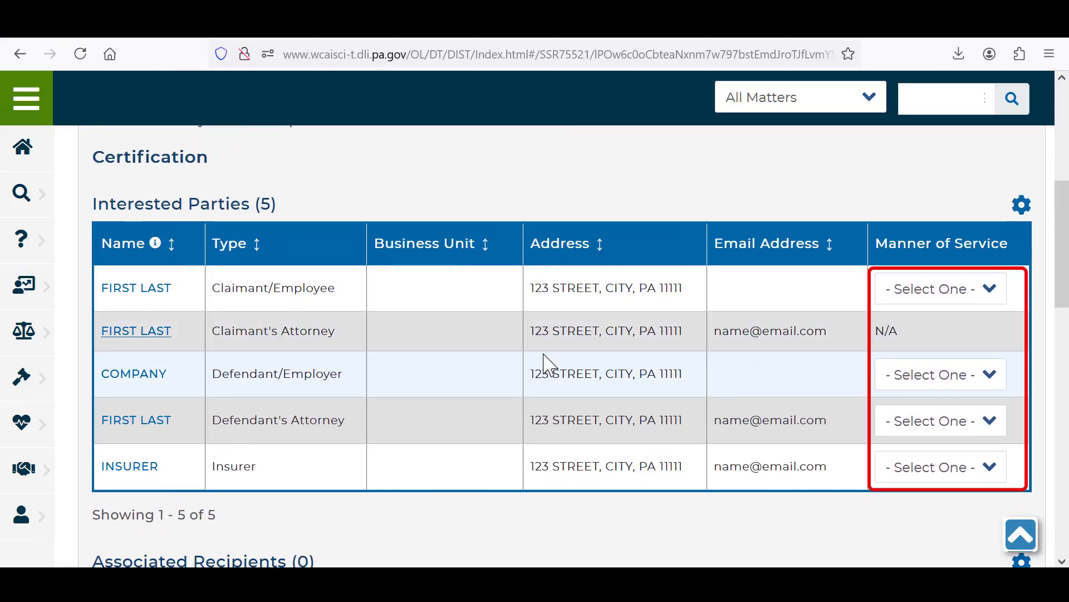
pyautogui.click(998, 295)
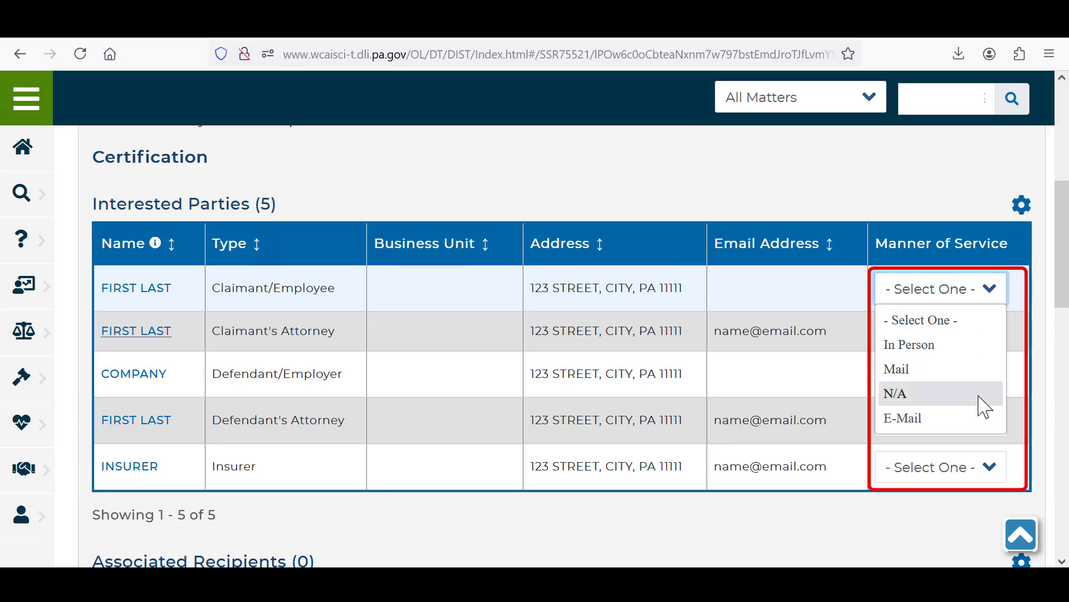
pyautogui.click(974, 345)
pyautogui.click(961, 384)
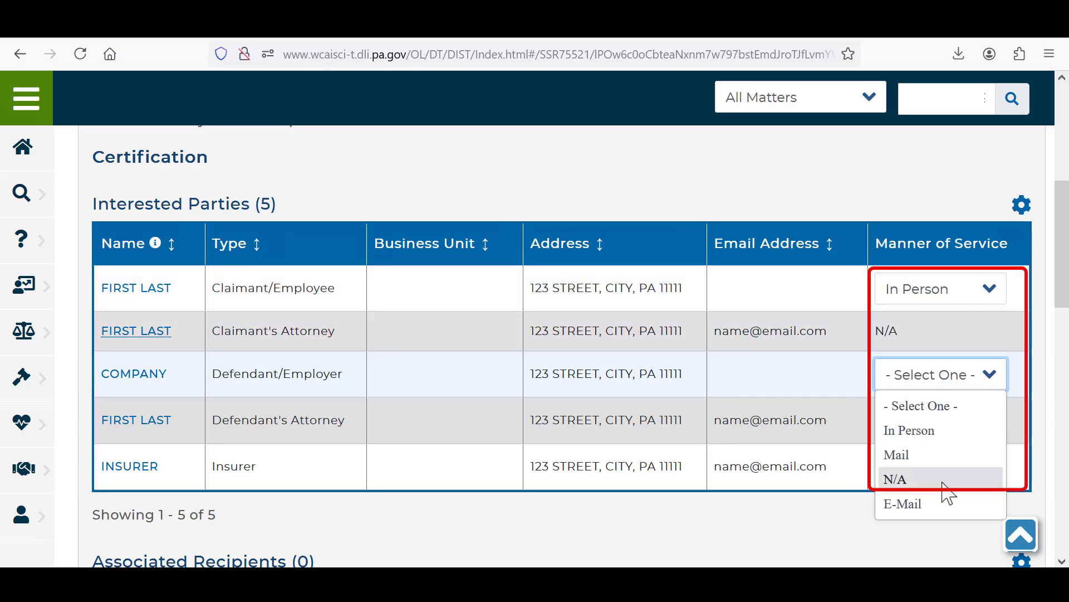
pyautogui.click(941, 503)
# Step: Certify that a copy of the request will be served on all parties and submit the Continuance Request
pyautogui.scroll(-10, 942, 503)
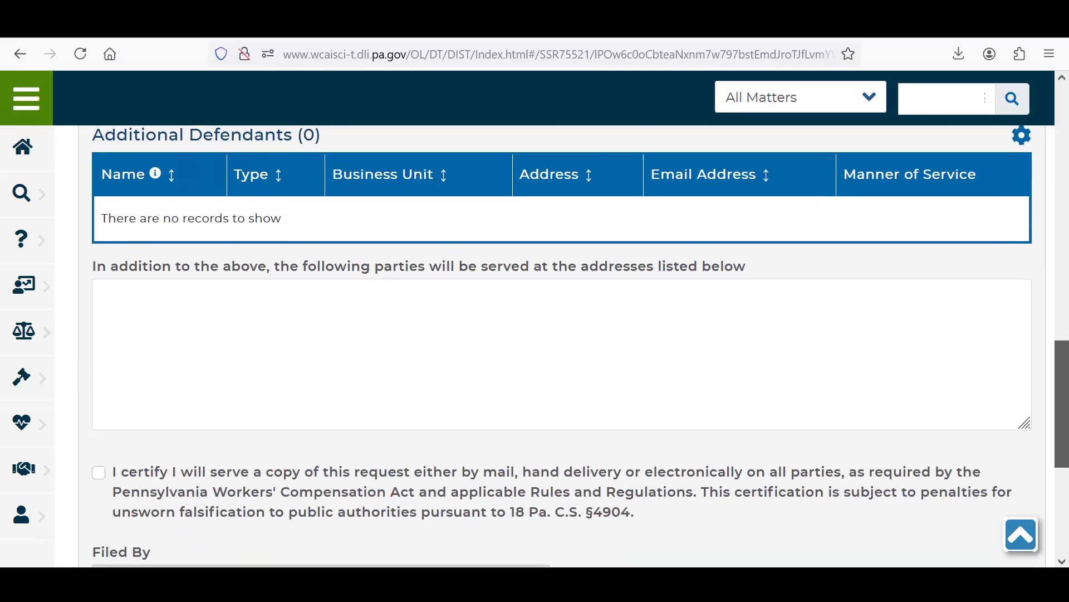
pyautogui.scroll(-3, 562, 345)
pyautogui.scroll(-2, 119, 317)
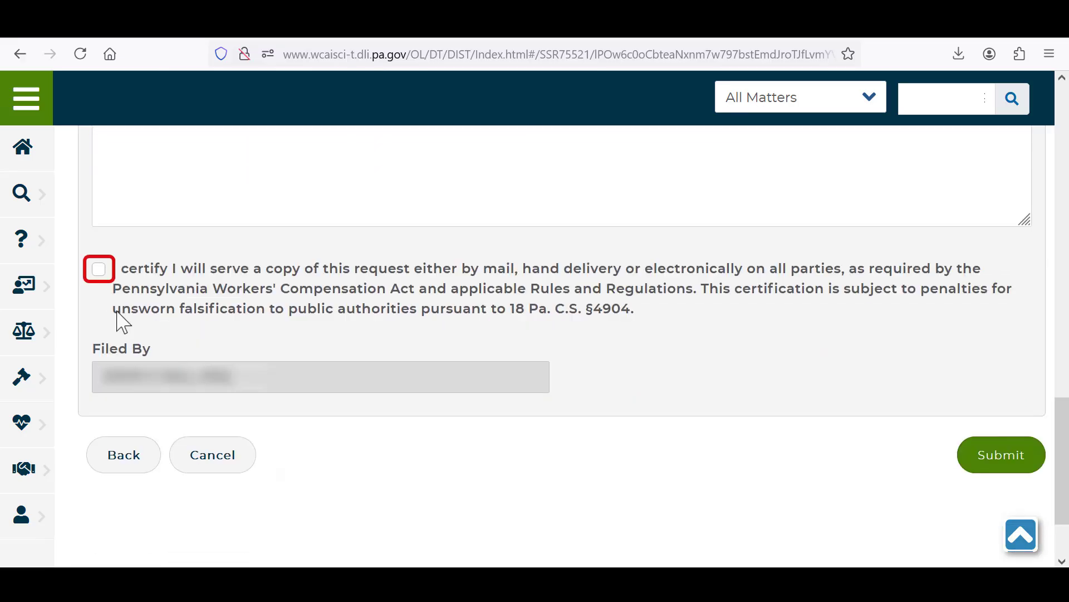
pyautogui.click(98, 269)
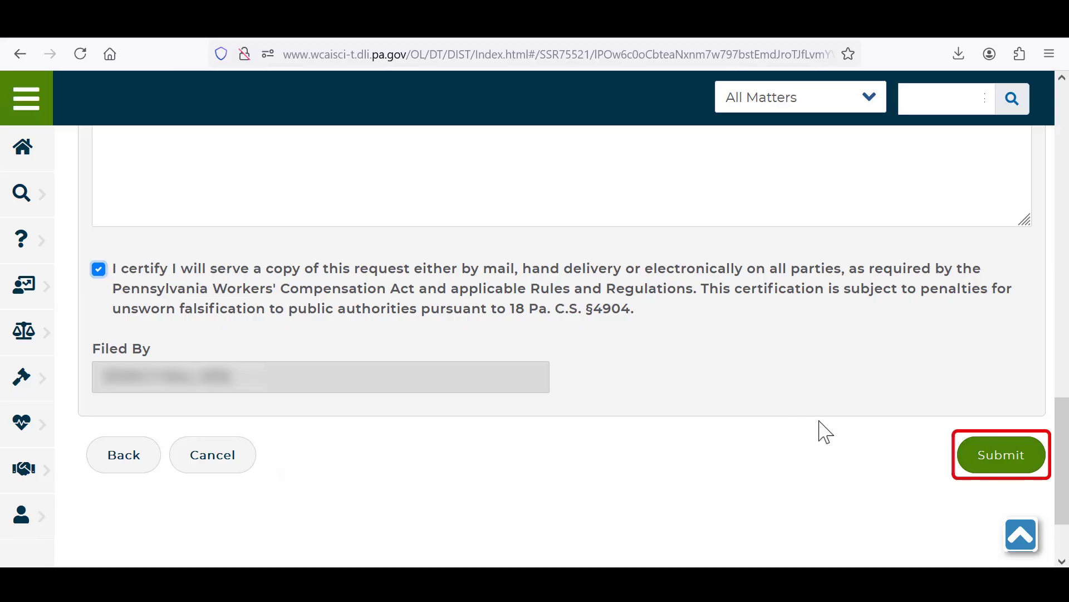
pyautogui.click(1001, 455)
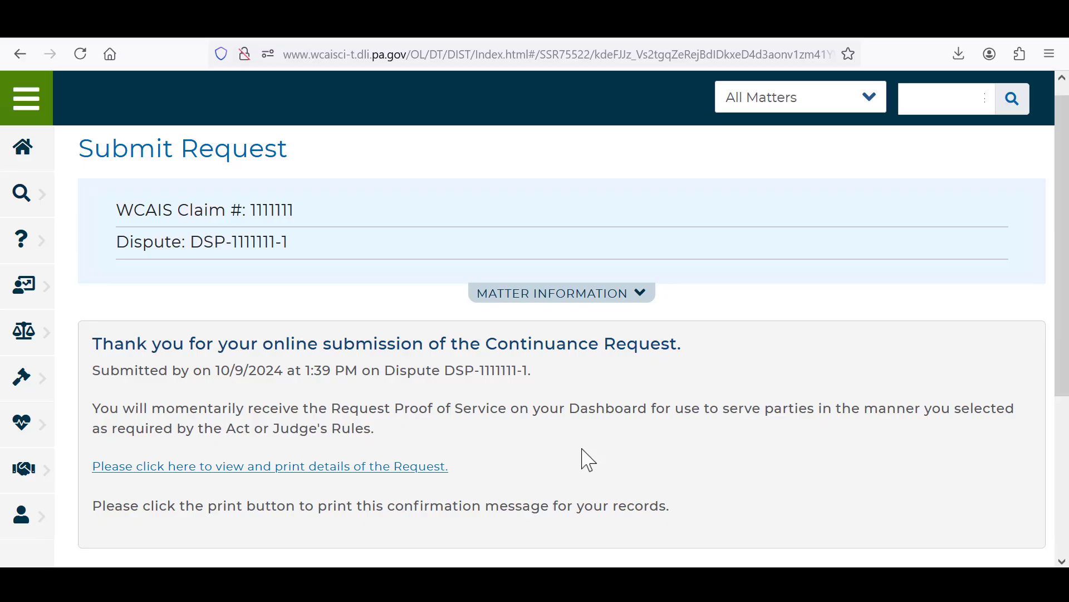
# Step: Return to the dispute's Requests section and start a new request of type Submit Subpoena Request
pyautogui.hotkey('alt', 'Left')
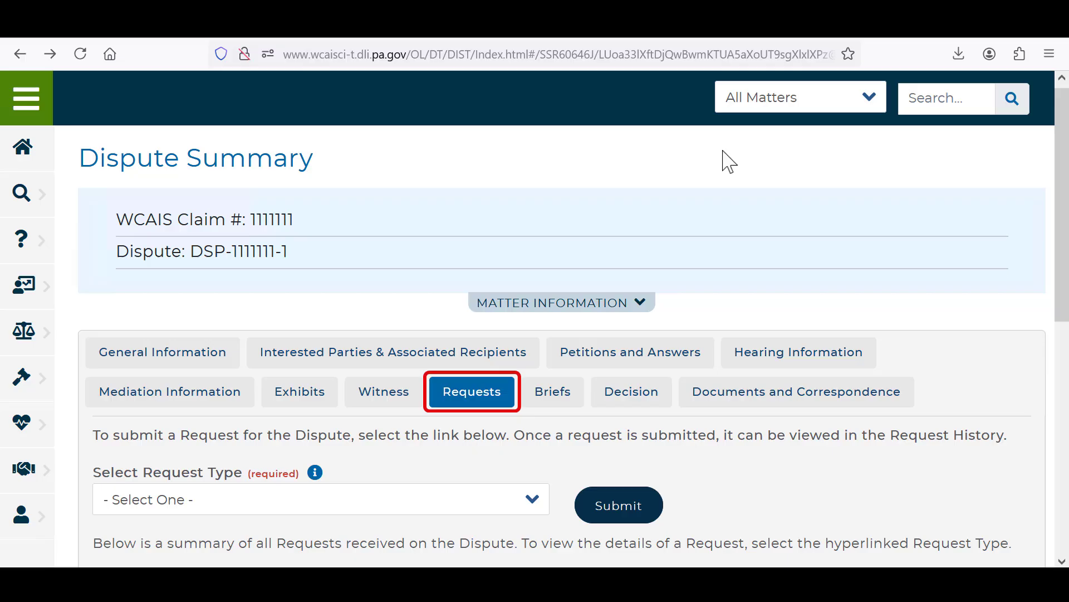
pyautogui.click(528, 504)
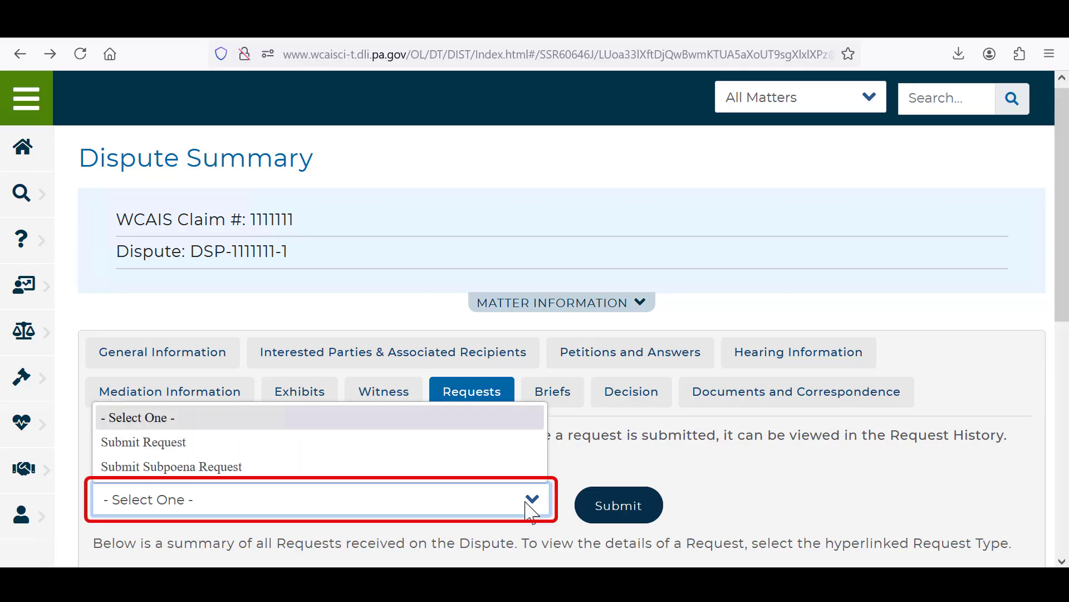
pyautogui.click(482, 466)
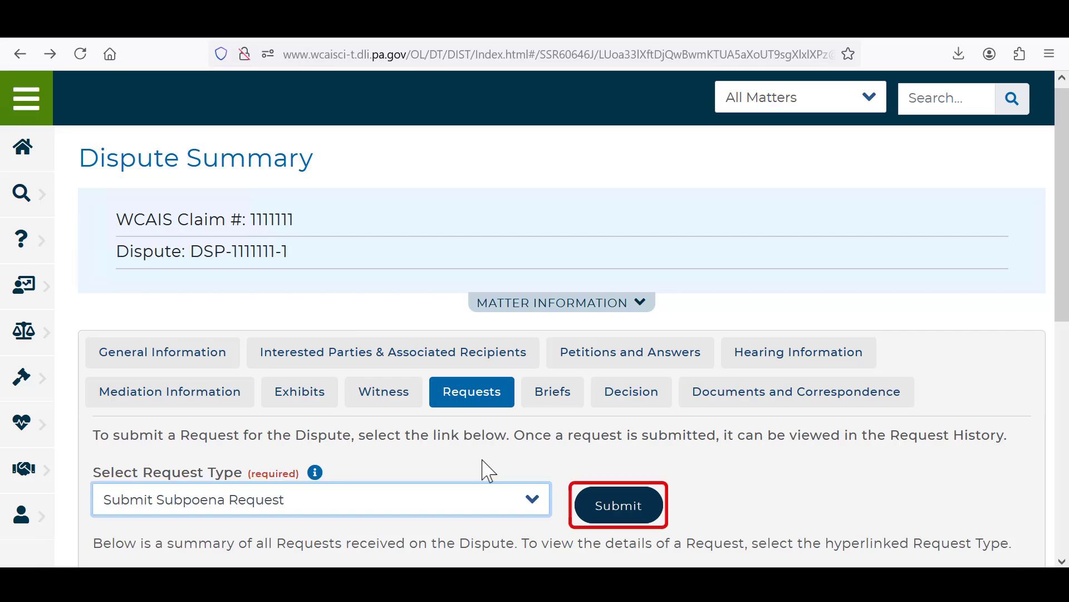
pyautogui.click(599, 526)
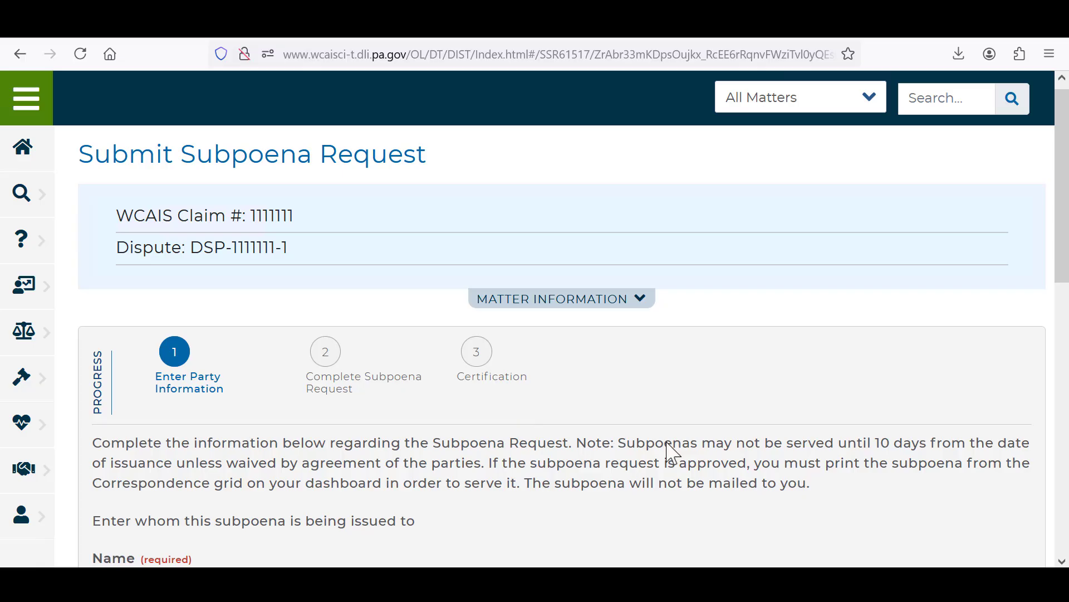
# Step: Enter the subpoena recipient's name and address with Provide Deposition (including Records Deposition) as the required action, and submit the certified subpoena request
pyautogui.scroll(-3, 672, 453)
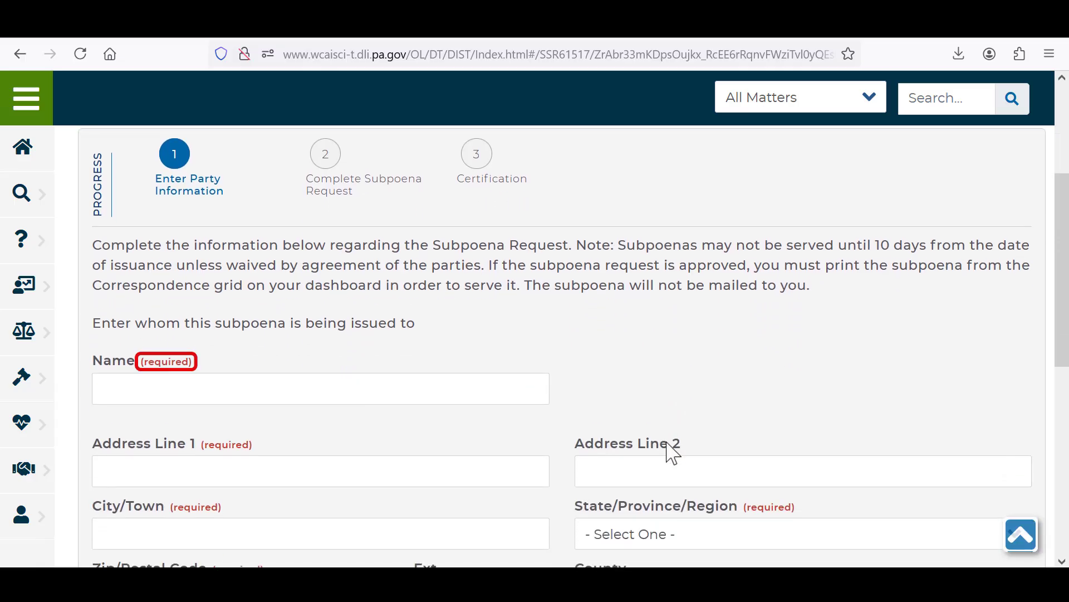
pyautogui.click(477, 399)
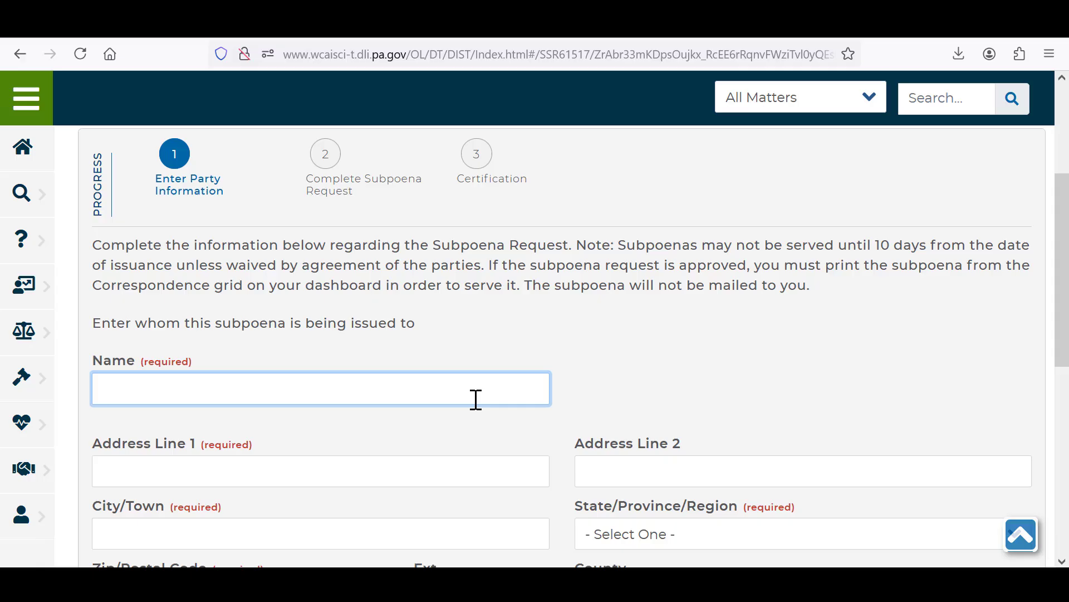
pyautogui.write('Fi')
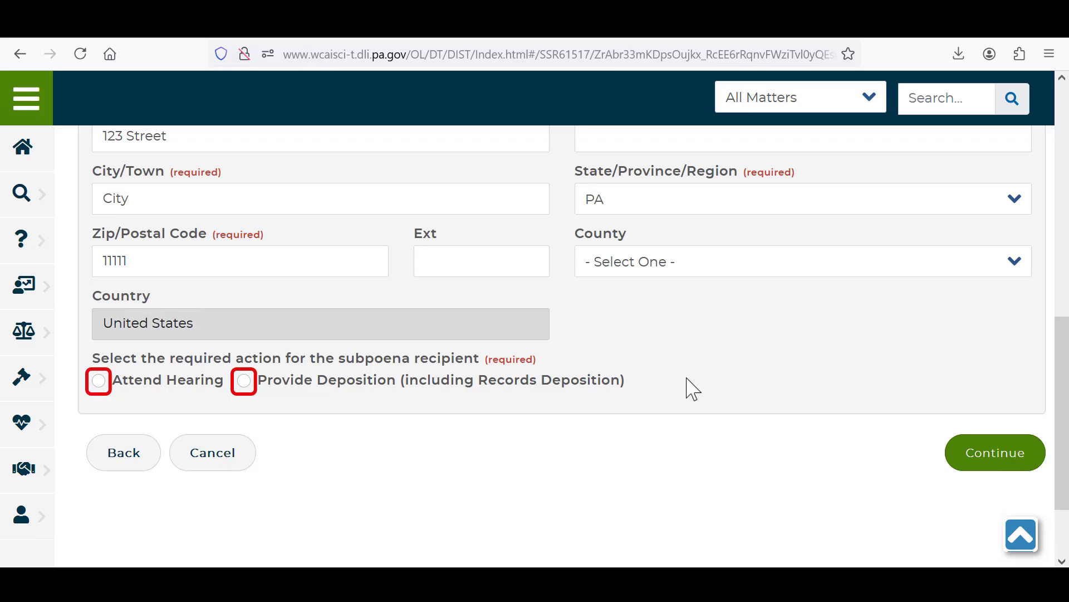
pyautogui.click(248, 383)
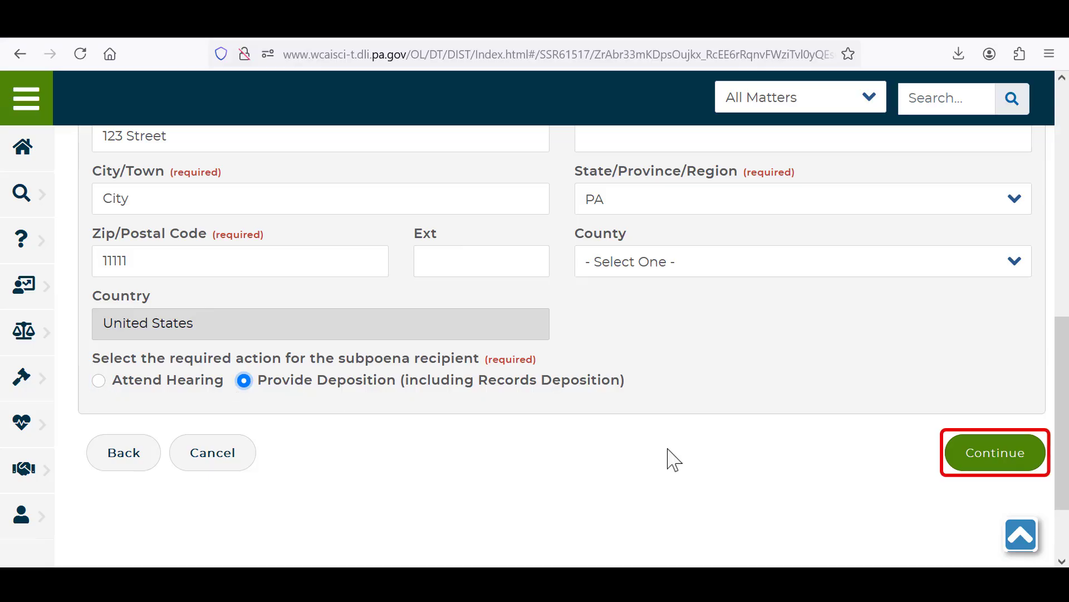
pyautogui.click(997, 460)
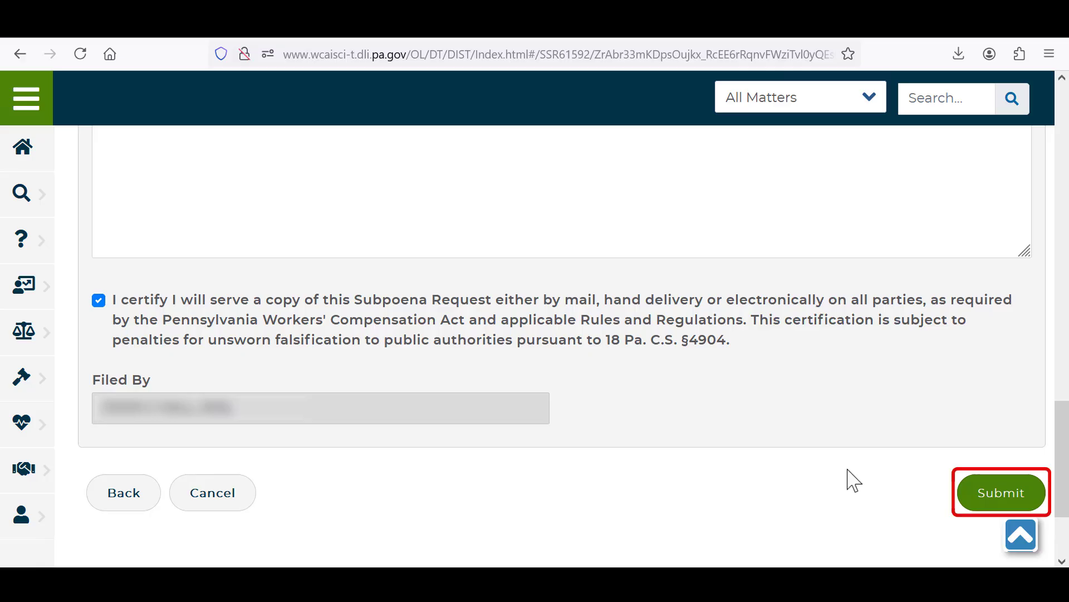
pyautogui.click(984, 485)
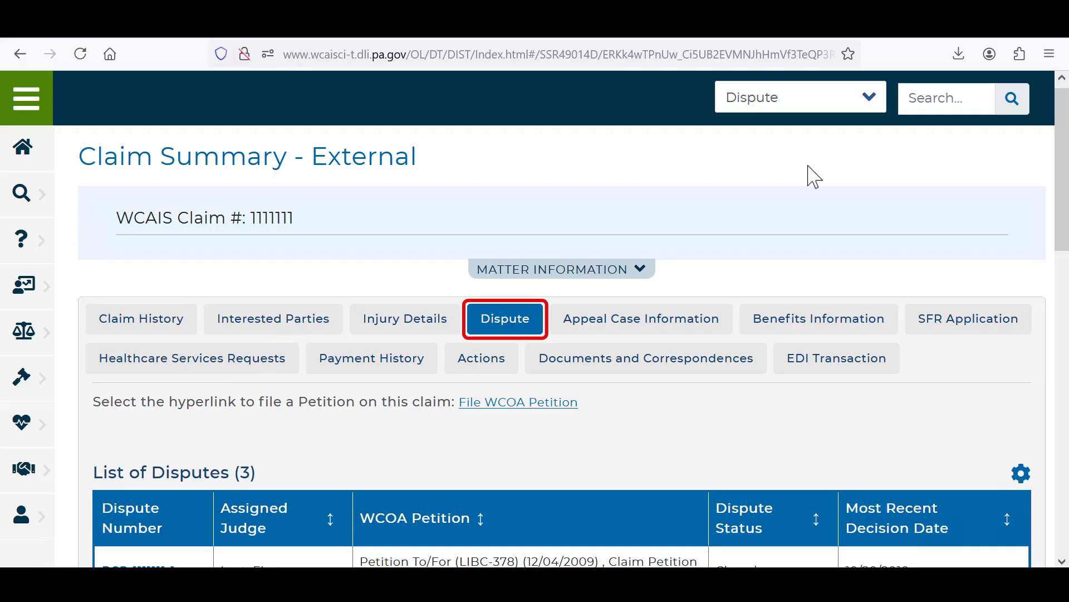
# Step: Start a voluntary mediation request from below the claim's List of Disputes
pyautogui.scroll(-3, 814, 177)
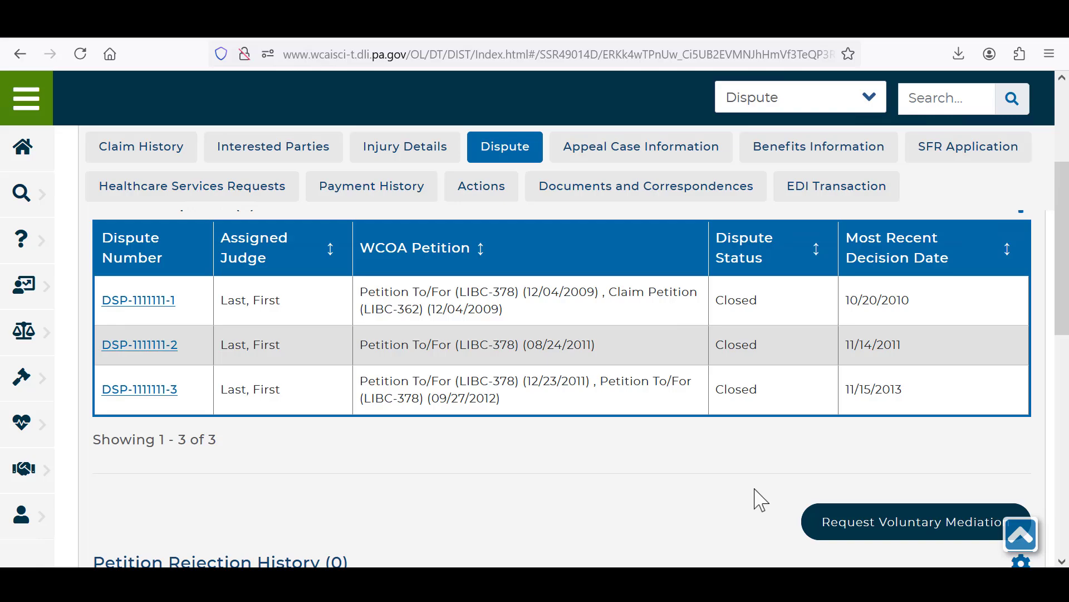
pyautogui.scroll(-2, 761, 499)
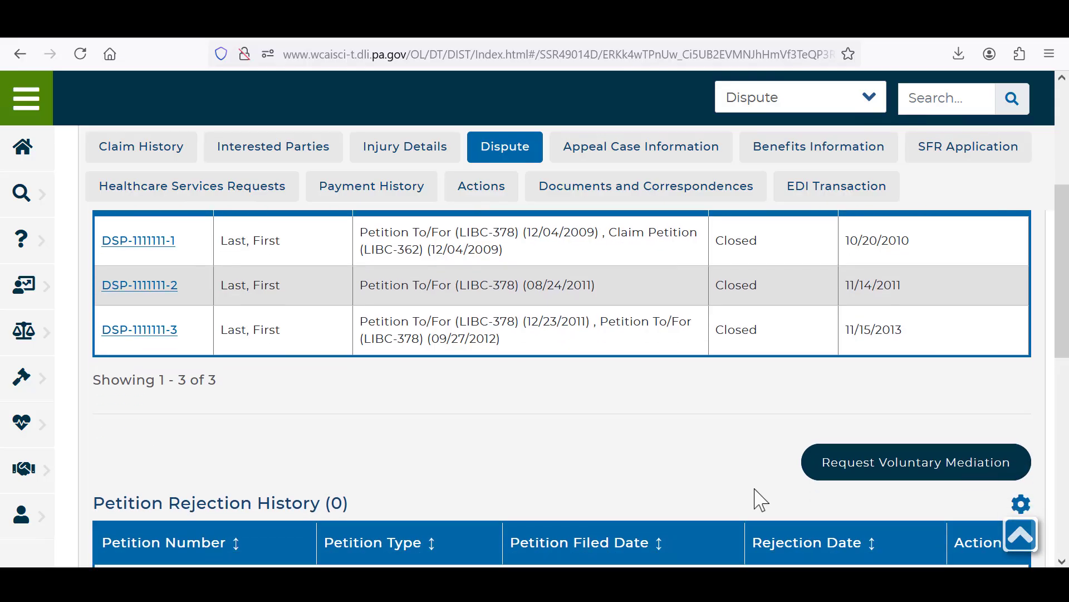
pyautogui.click(834, 463)
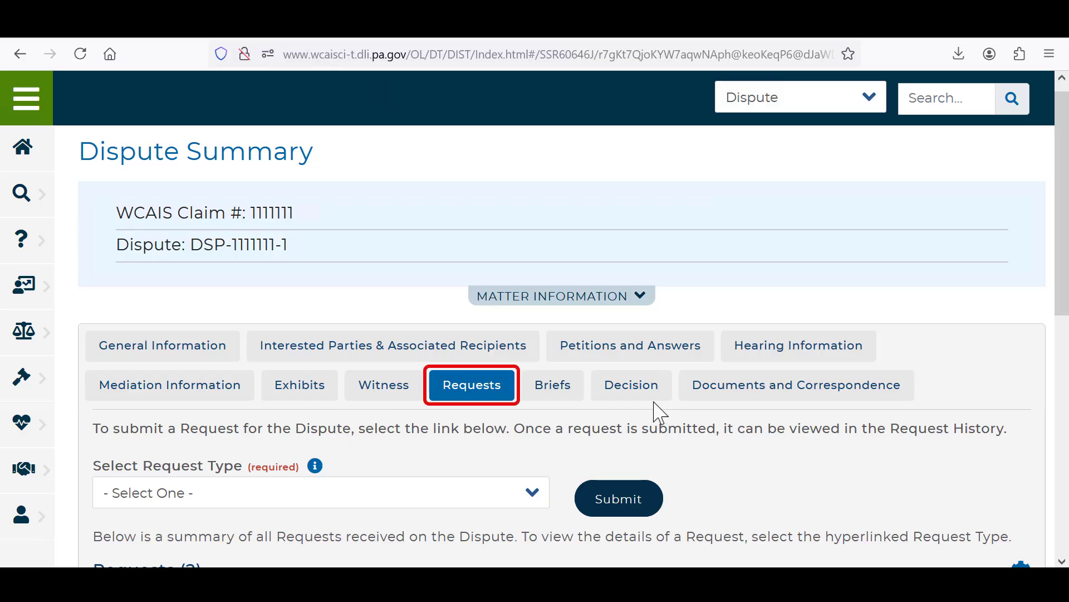
# Step: Review the types and statuses of the requests submitted on the dispute
pyautogui.scroll(-3, 763, 489)
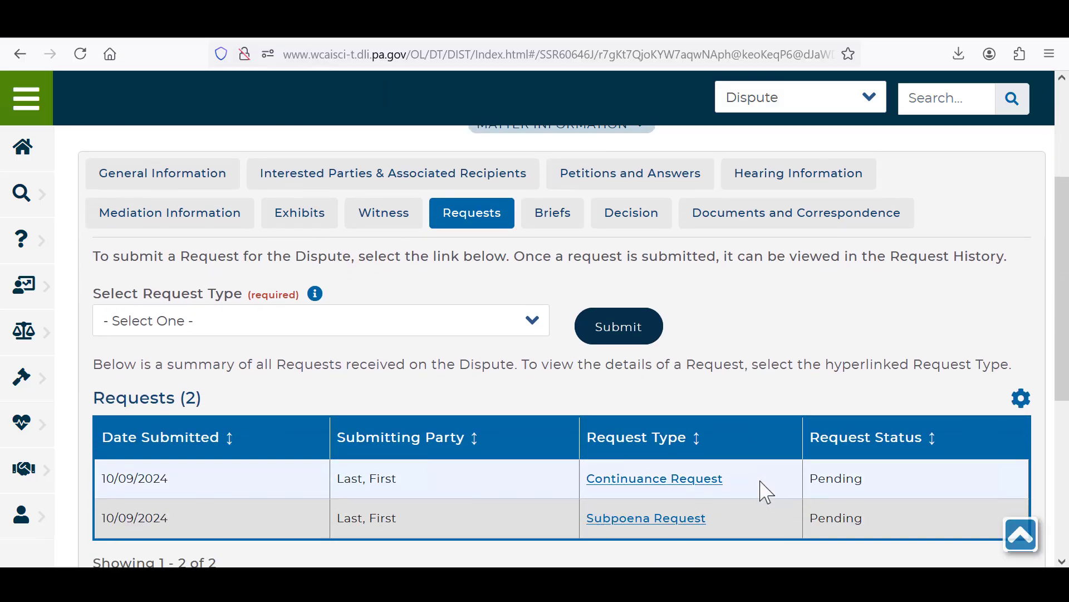
pyautogui.scroll(-3, 766, 491)
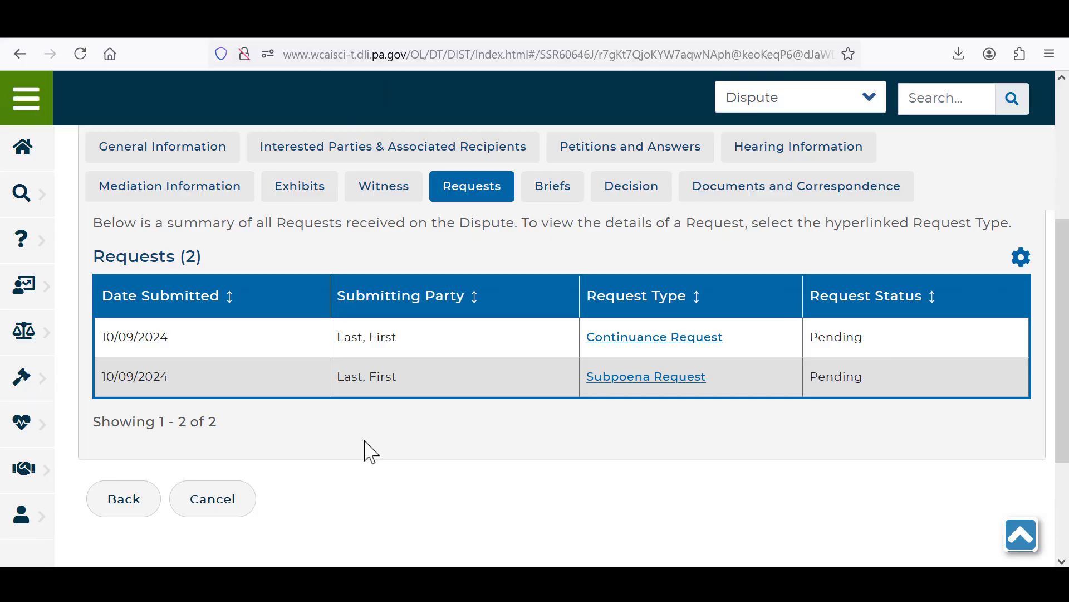
# Step: Return to the home dashboard and open the WCOA Dashboard to review the WCOA Requests list
pyautogui.click(34, 109)
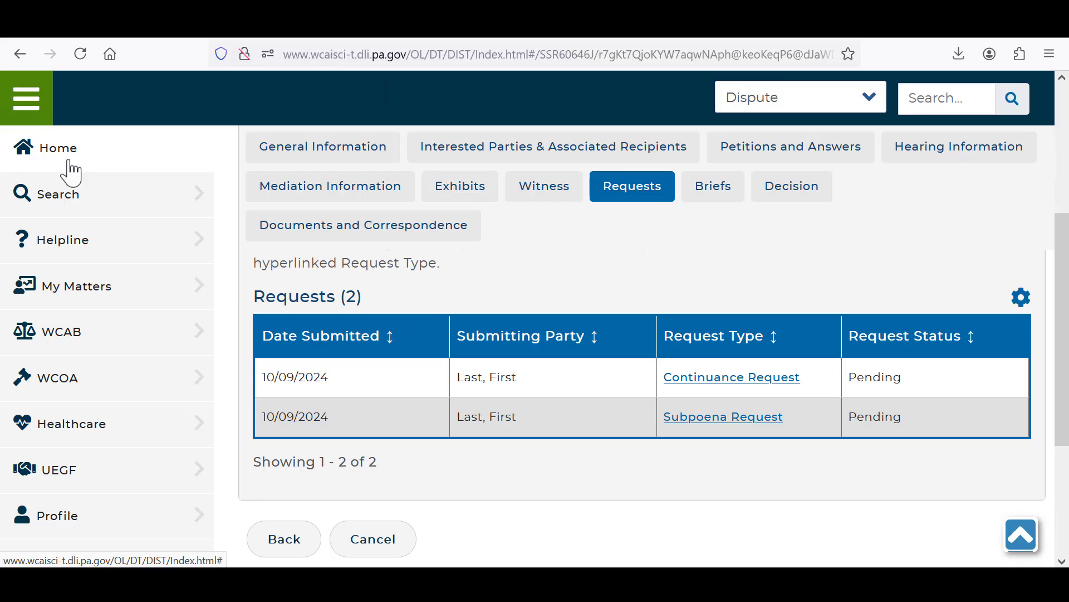
pyautogui.click(68, 161)
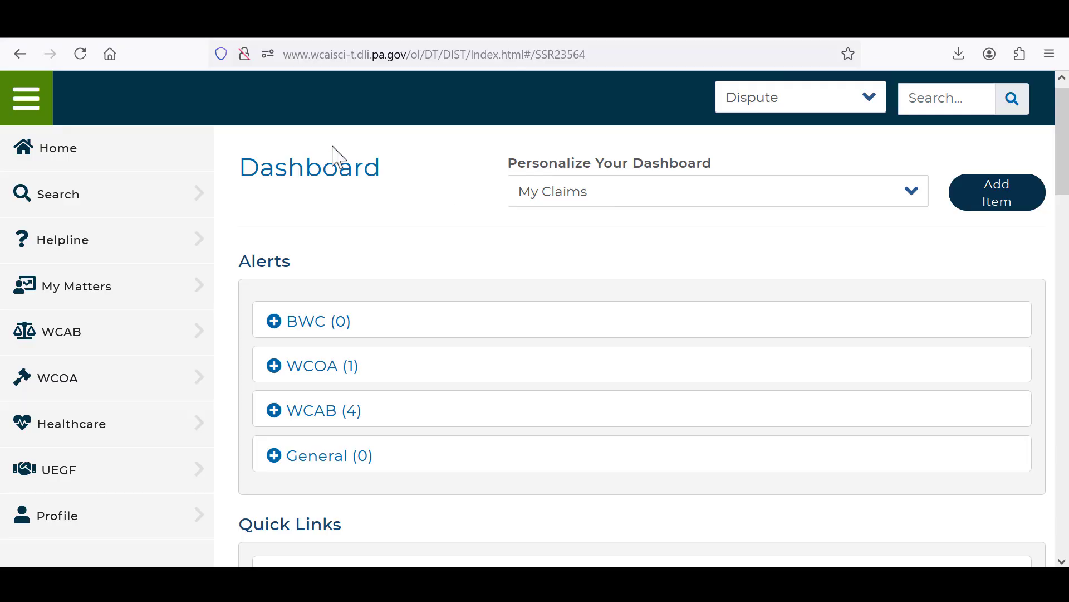
pyautogui.click(38, 98)
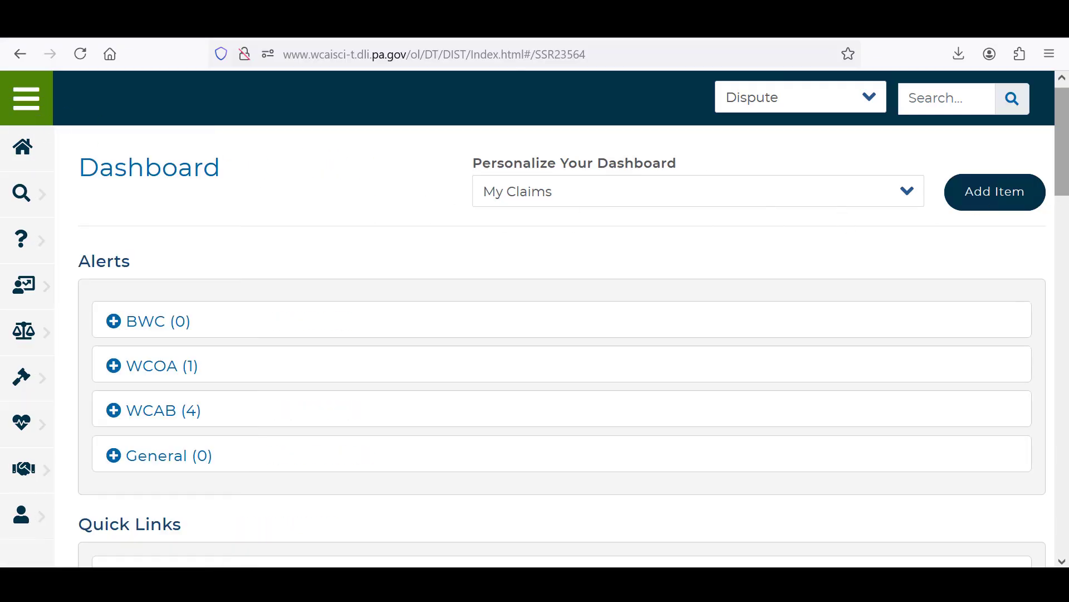
pyautogui.moveTo(1062, 141); pyautogui.dragTo(1062, 162)
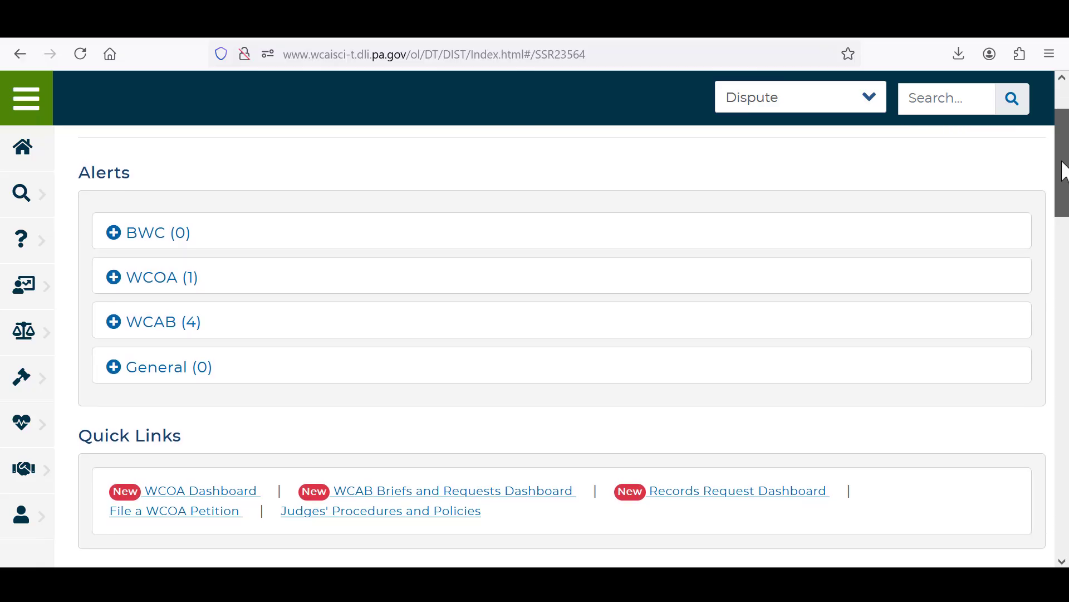
pyautogui.click(249, 495)
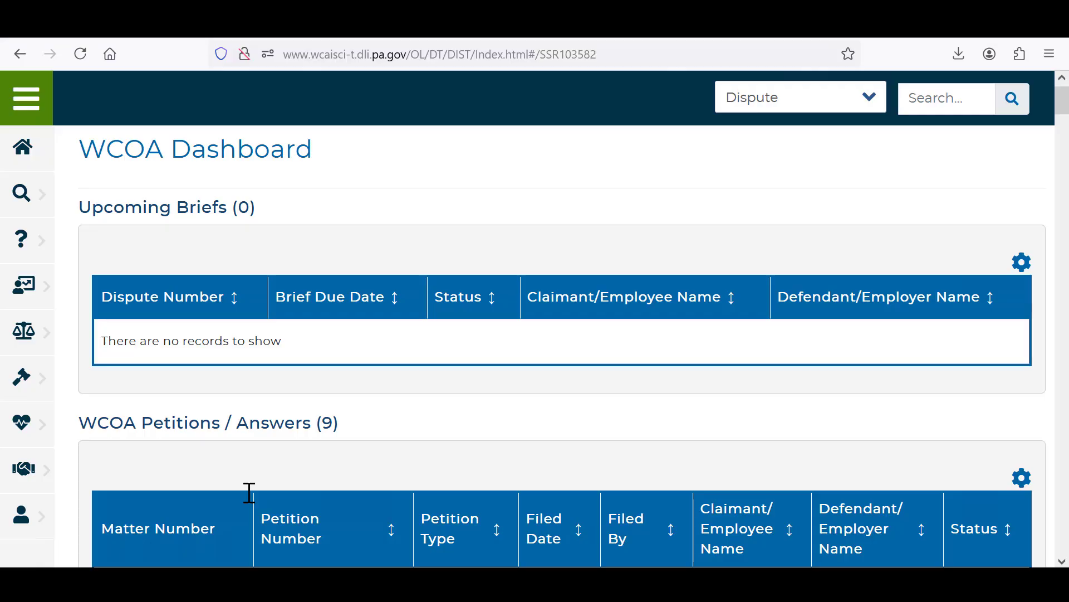
pyautogui.scroll(-15, 616, 201)
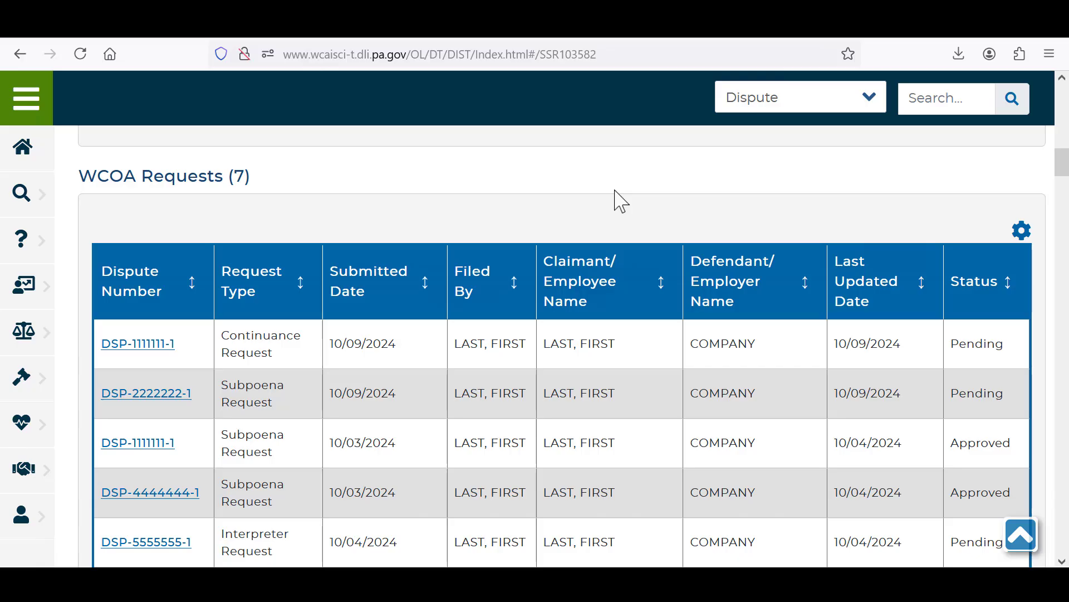